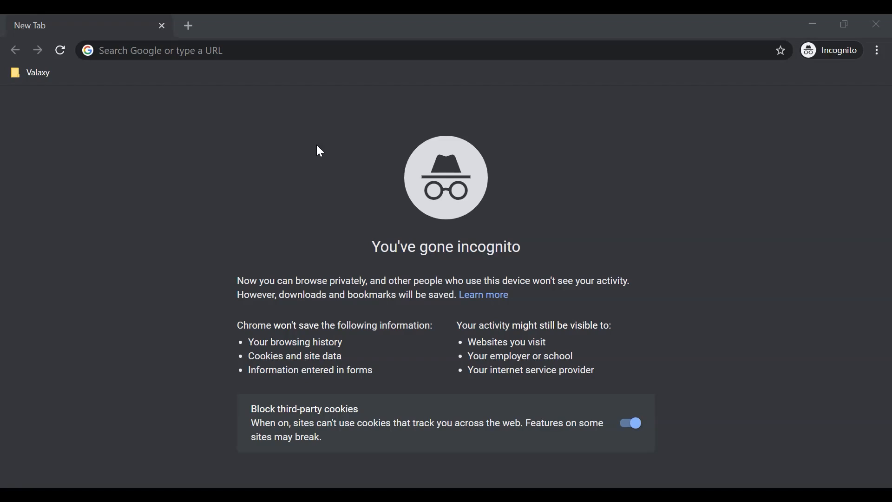
Search the web for "java jdk download" and open Oracle's JDK download page for Java SE 15.
click(302, 45)
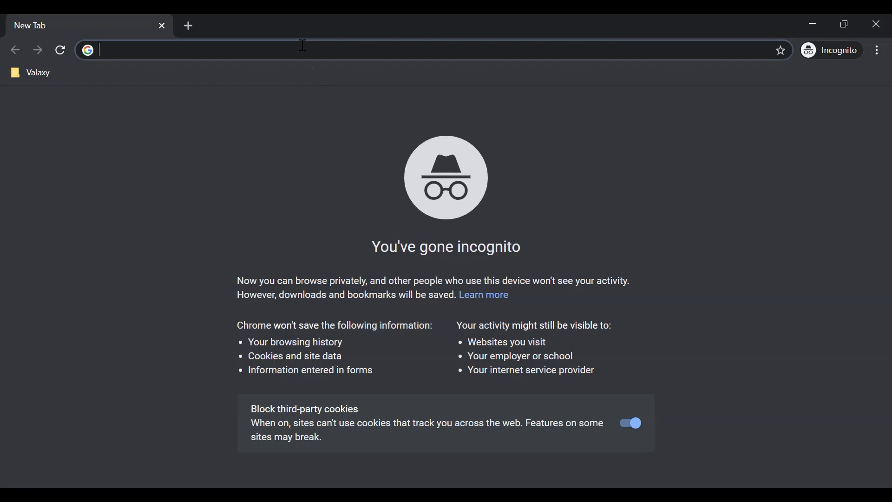
text(ja)
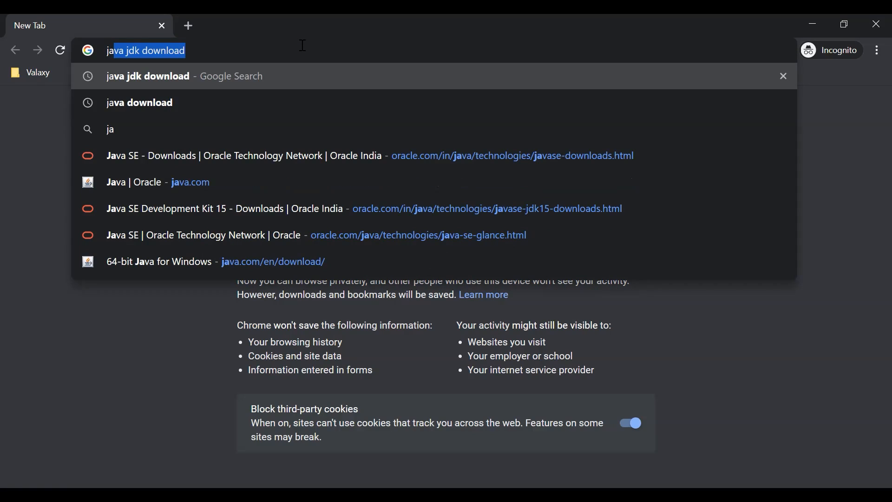
key(Return)
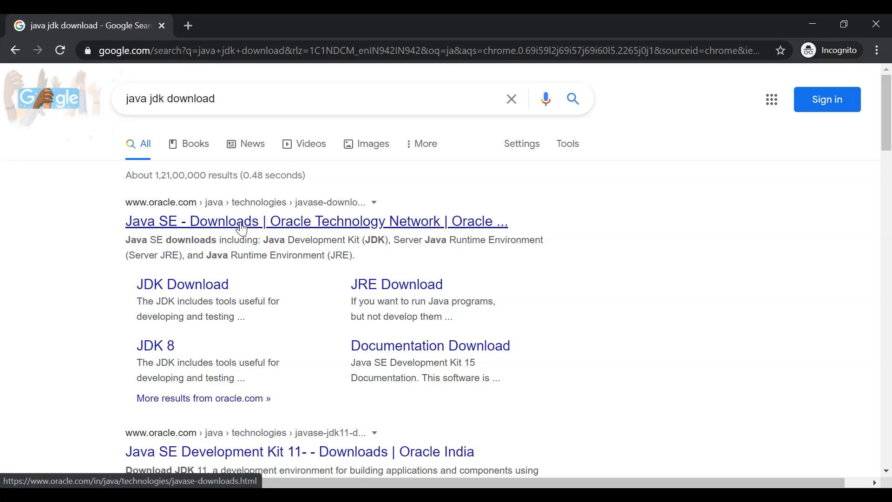
click(255, 235)
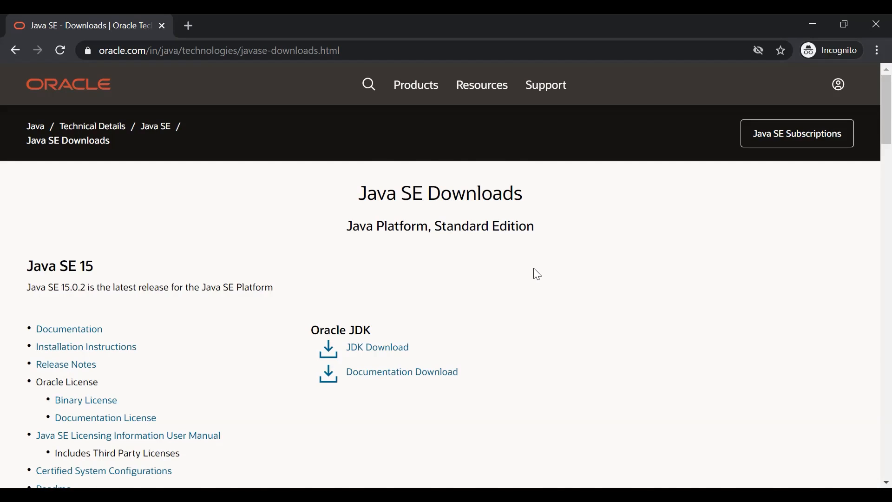
scroll(534, 274, down, 1)
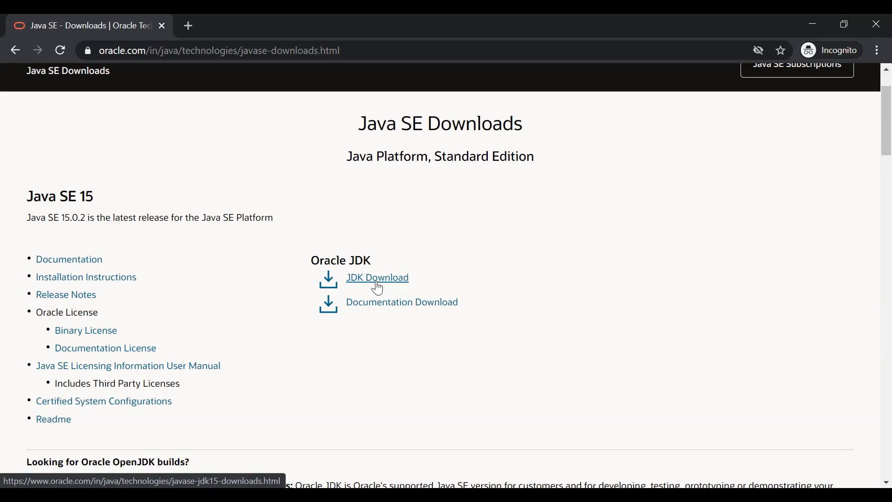
click(376, 281)
Download the Windows x64 installer jdk-15.0.2_windows-x64_bin.exe, accepting the Oracle Technology Network License Agreement.
scroll(506, 253, down, 5)
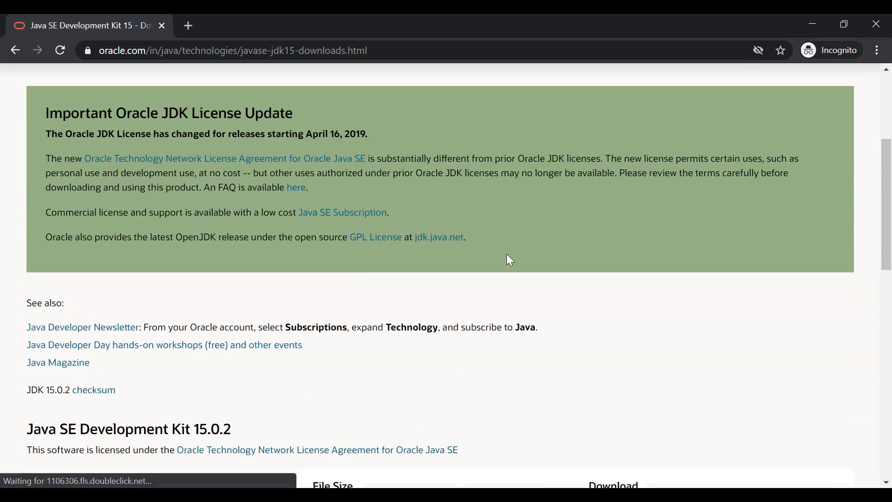
scroll(507, 257, down, 4)
scroll(509, 259, down, 3)
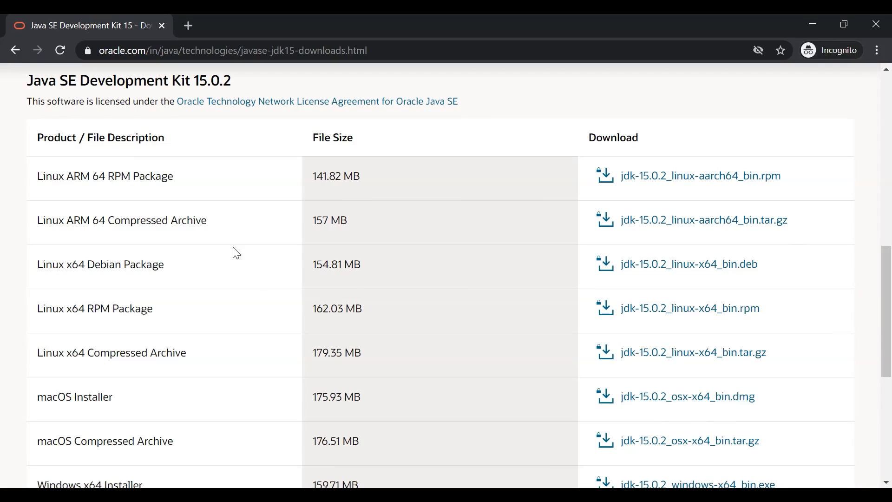
scroll(236, 402, down, 3)
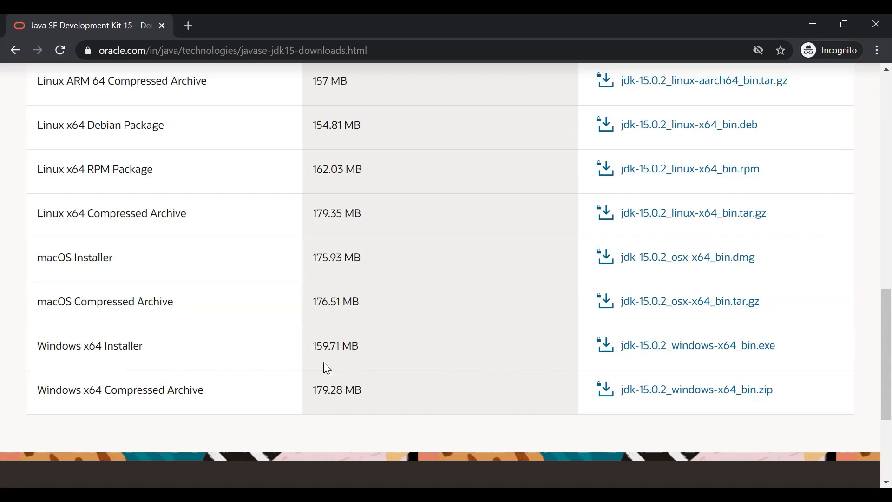
click(697, 357)
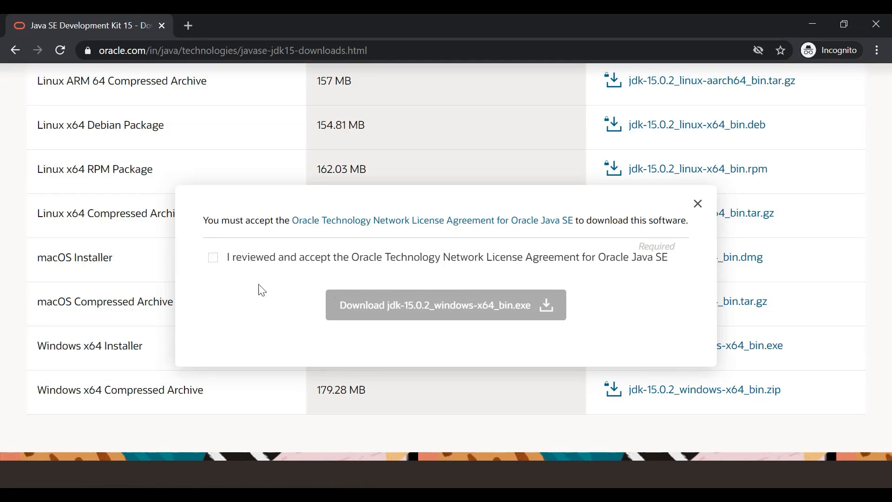
click(213, 258)
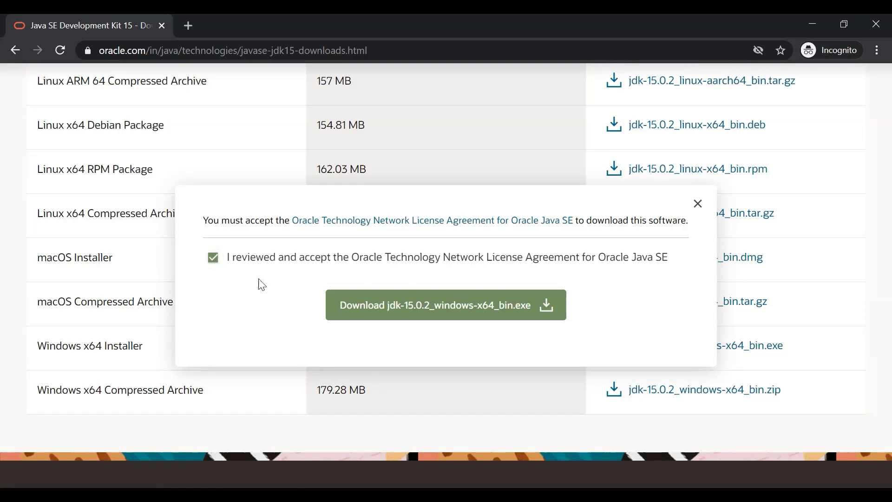
click(457, 319)
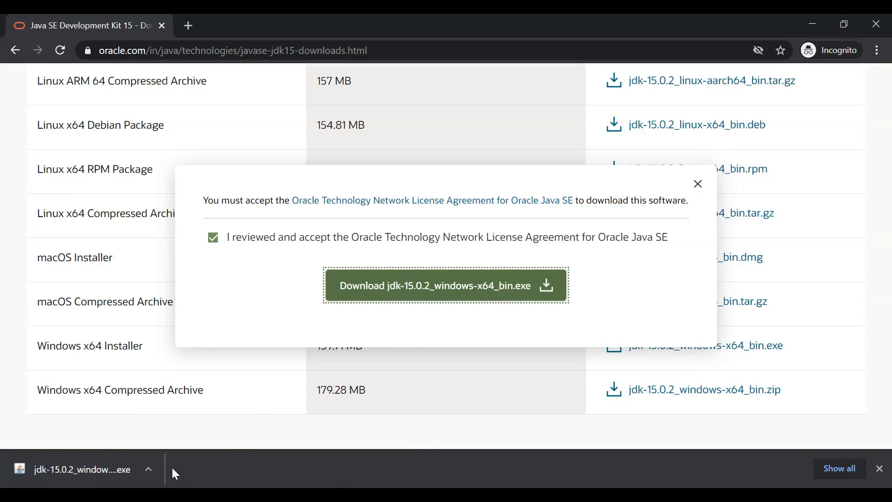
Show the downloaded JDK installer in its containing folder.
right_click(91, 463)
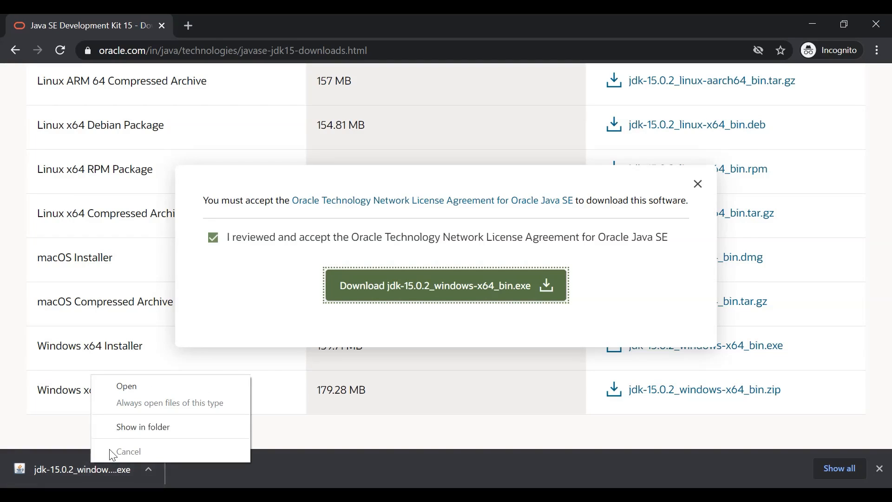
click(138, 430)
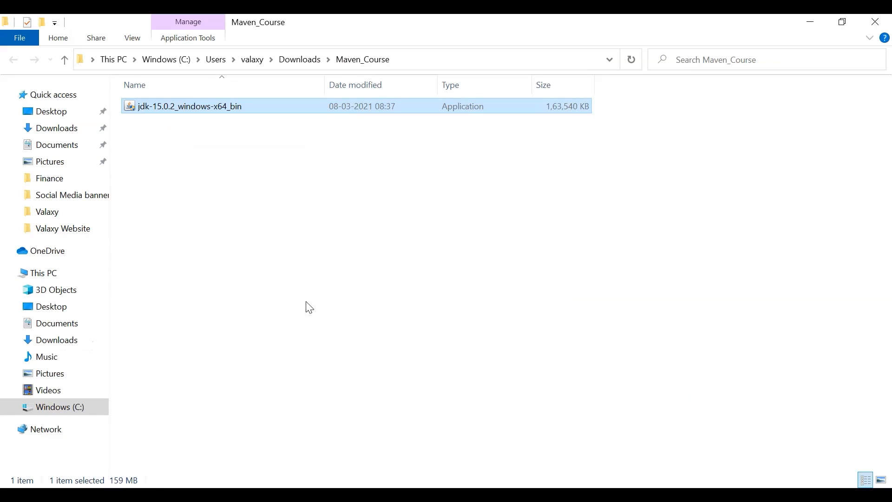
click(308, 304)
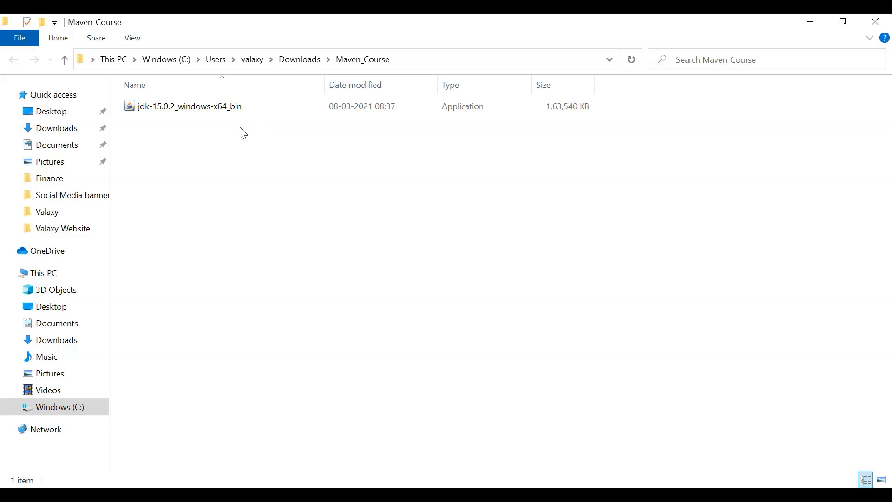
Run the jdk-15.0.2 installer, install it to C:\Program Files\Java\jdk-15.0.2\ and close the finished setup wizard.
double_click(209, 109)
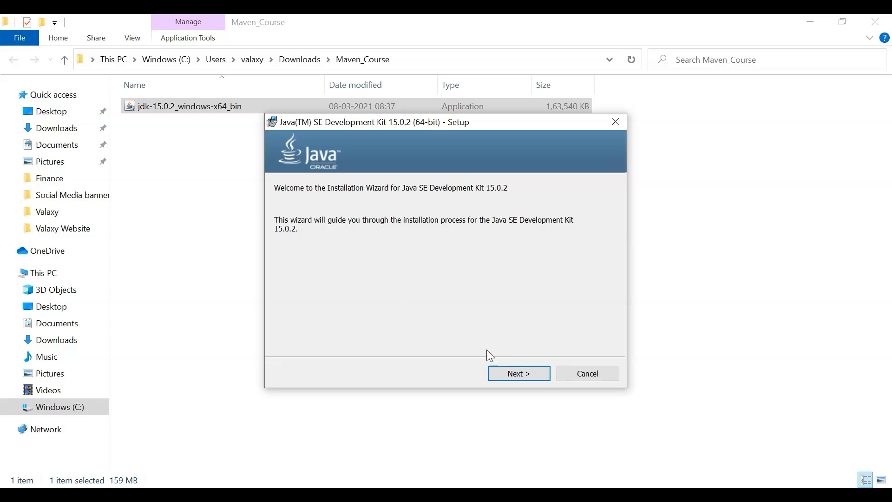
click(511, 378)
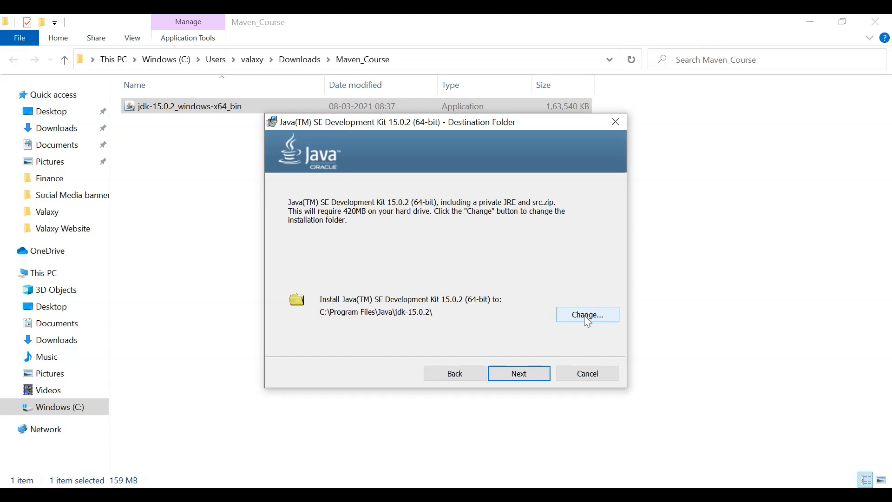
click(524, 371)
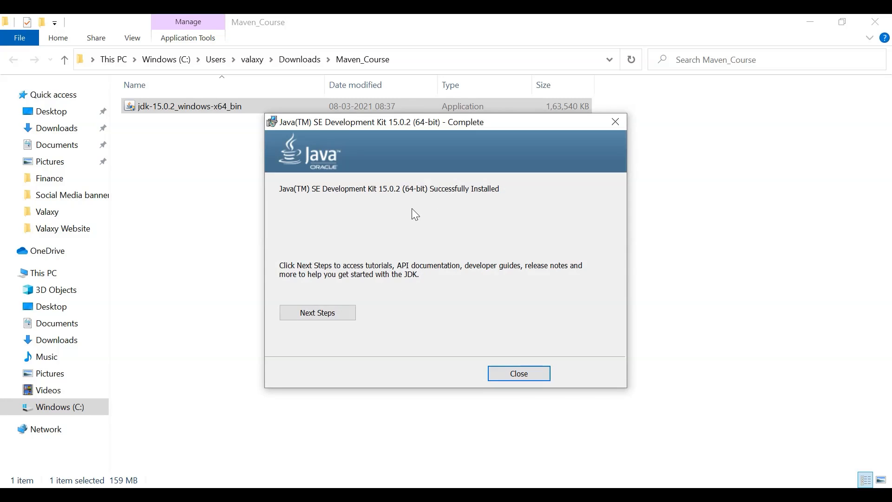
click(514, 374)
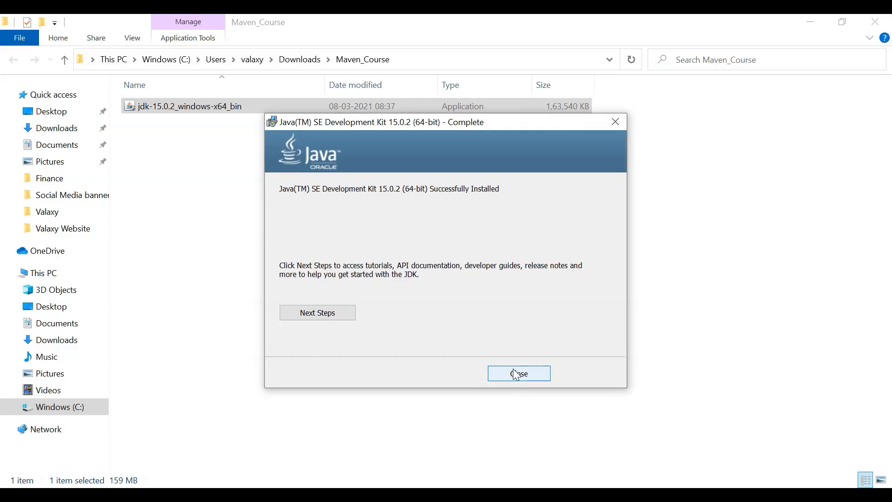
click(489, 317)
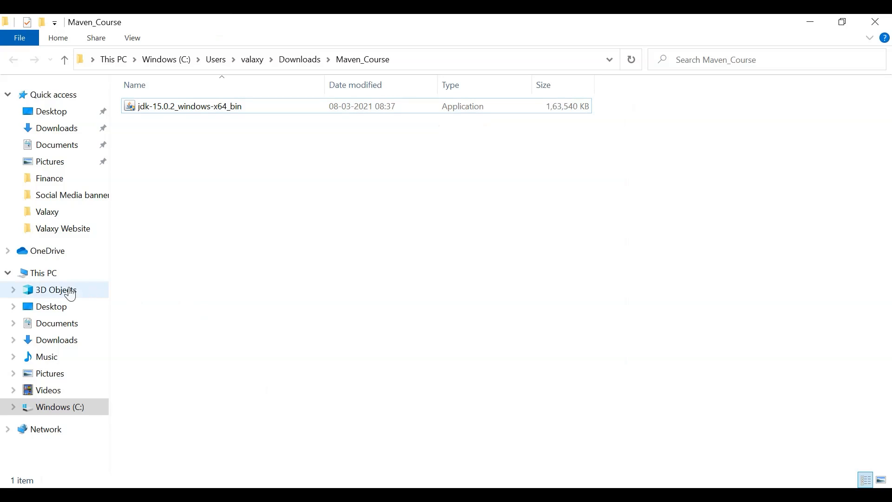
Browse to the JDK installation folder C:\Program Files\Java\jdk-15.0.2 to inspect its contents.
click(49, 278)
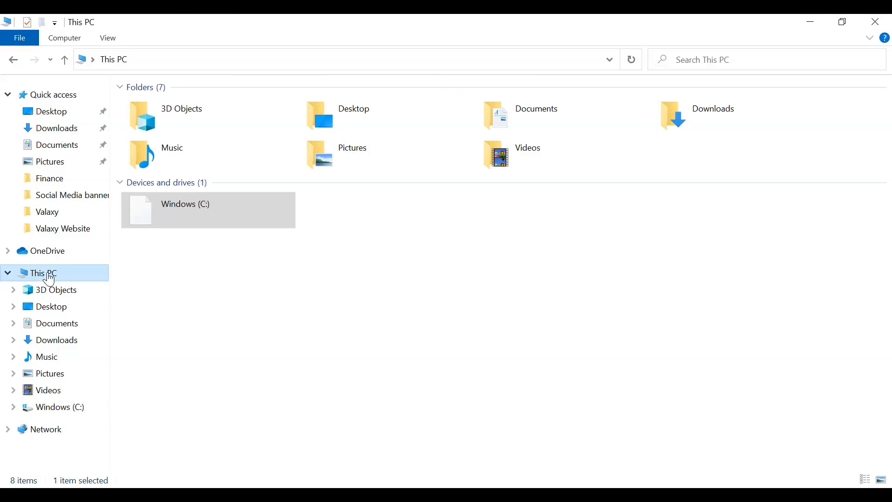
double_click(208, 211)
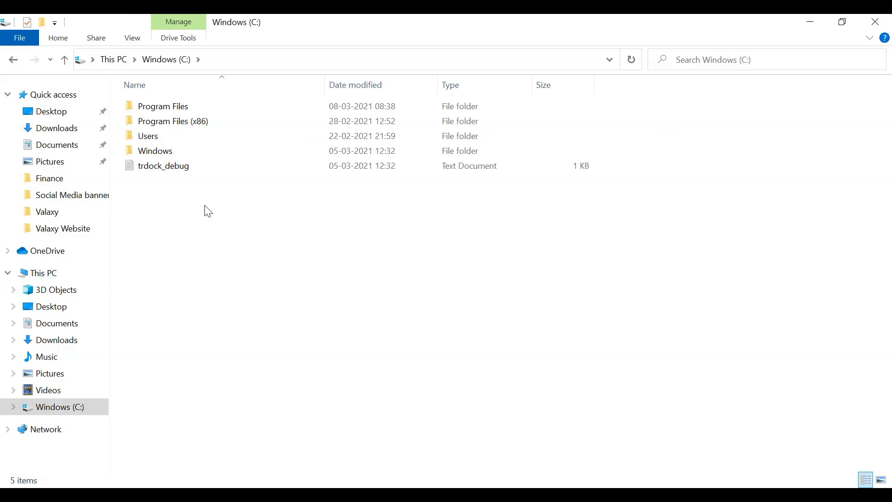
double_click(183, 110)
double_click(162, 180)
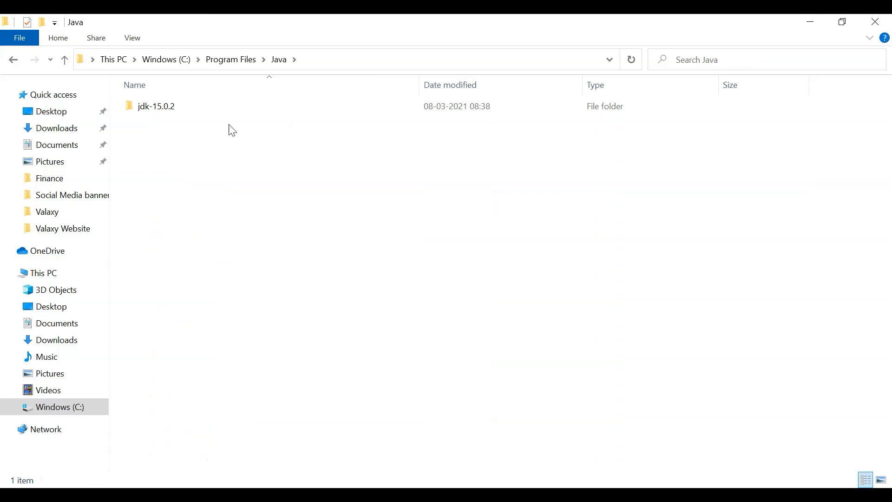
double_click(175, 110)
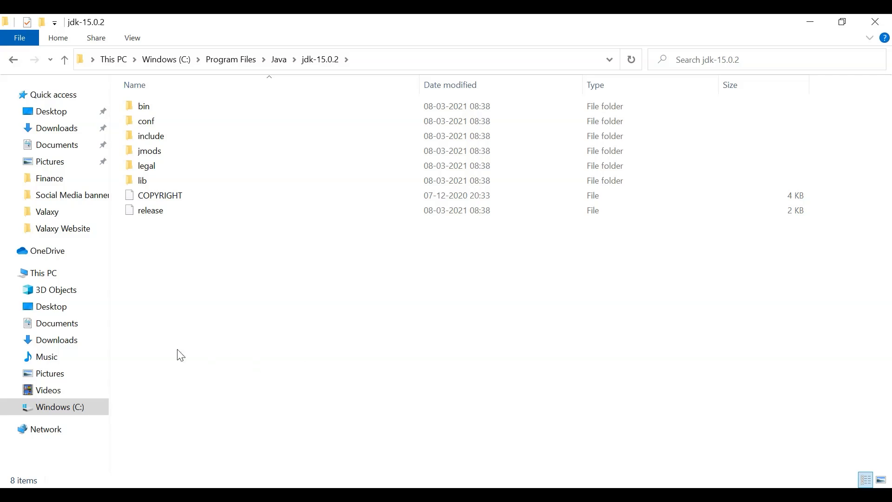
right_click(59, 270)
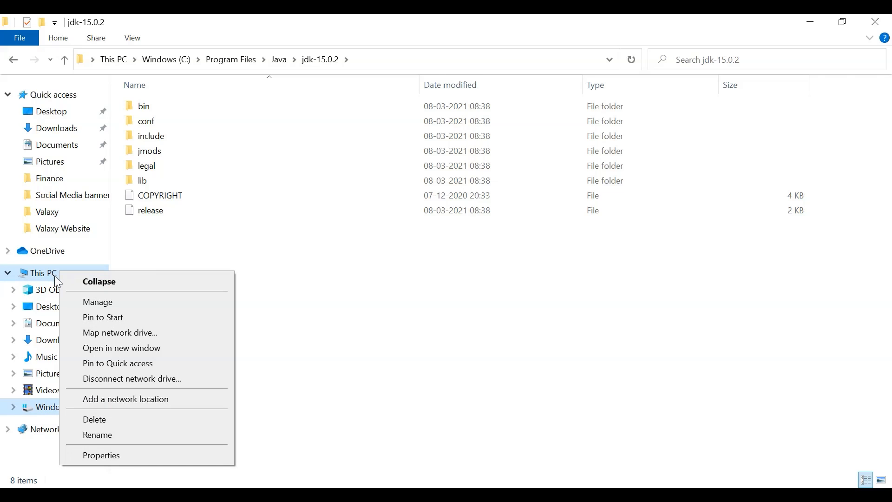
click(101, 455)
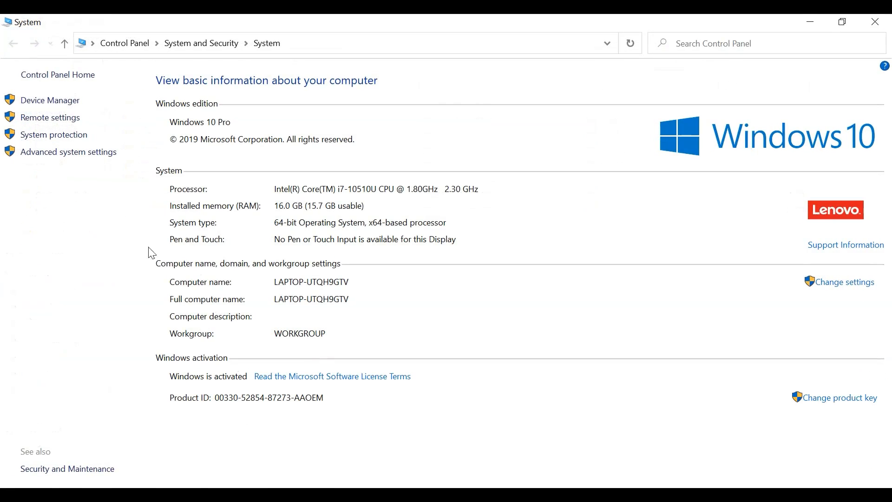
click(69, 160)
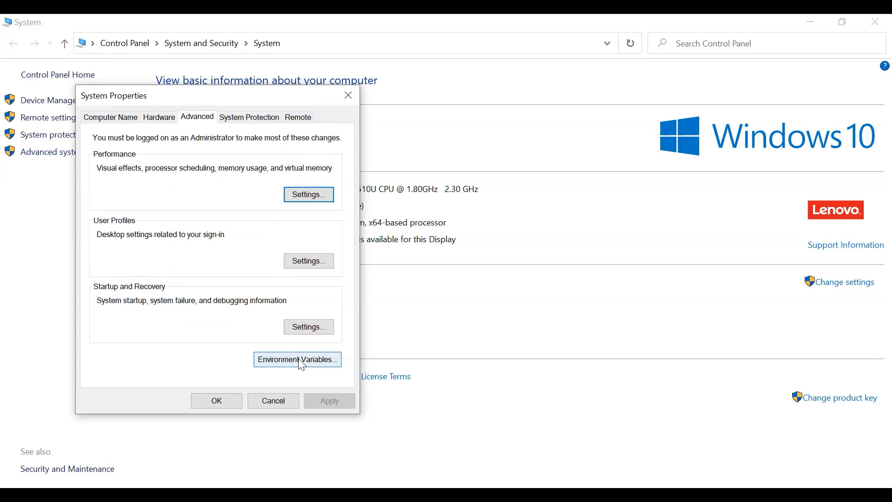
click(348, 96)
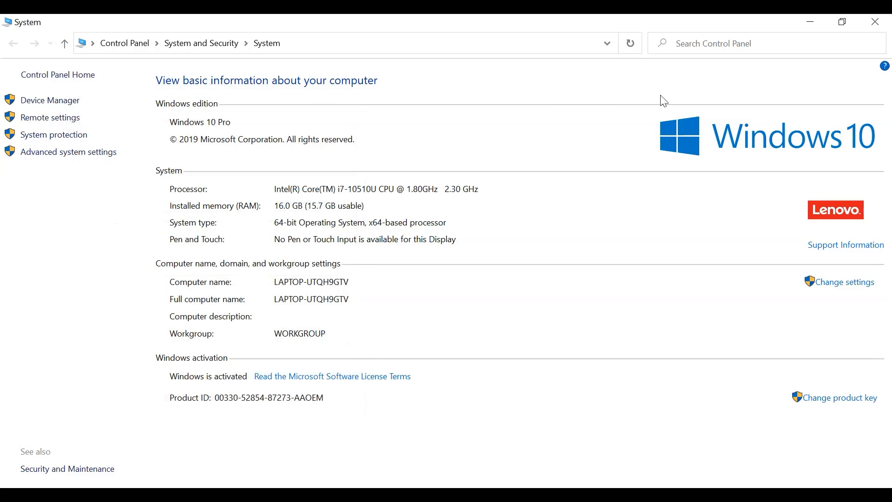
click(863, 23)
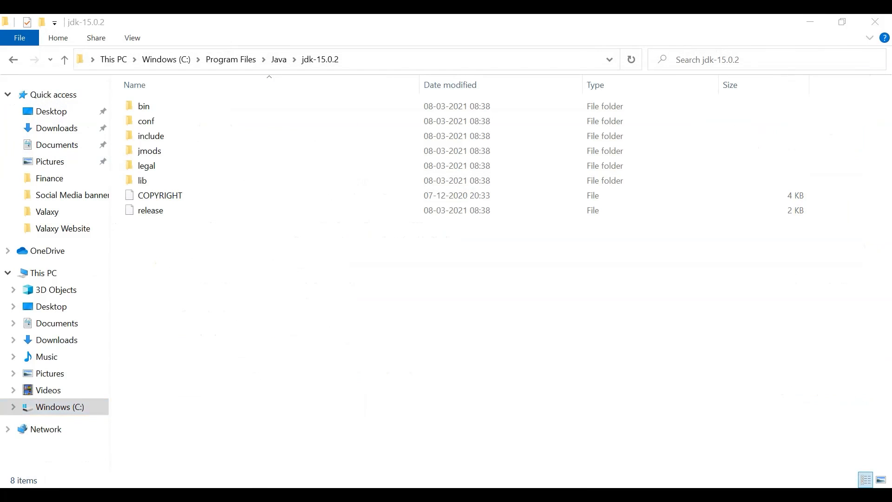
Switch to Control Panel and open the Environment Variables dialog from the advanced system settings.
key(super+s)
text(cont)
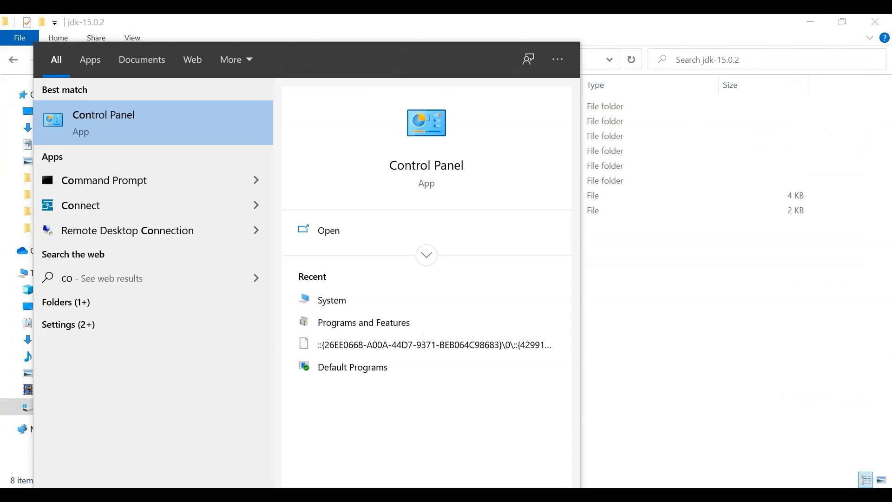
click(155, 114)
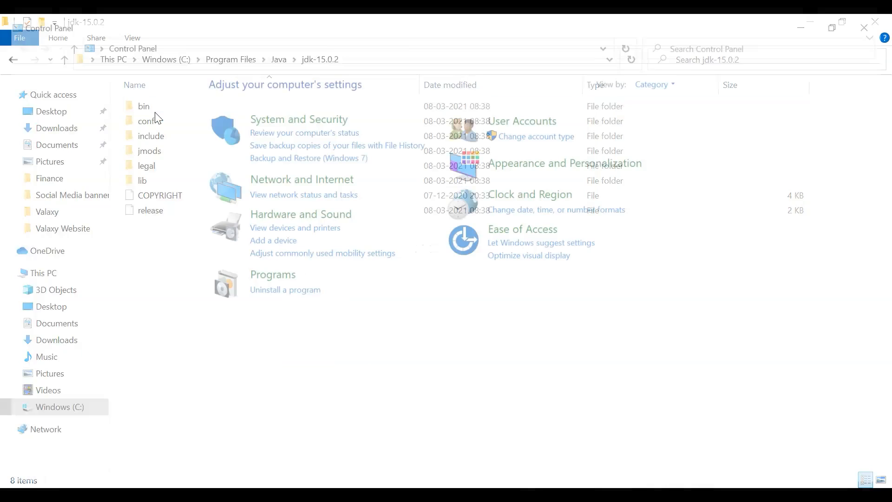
click(307, 123)
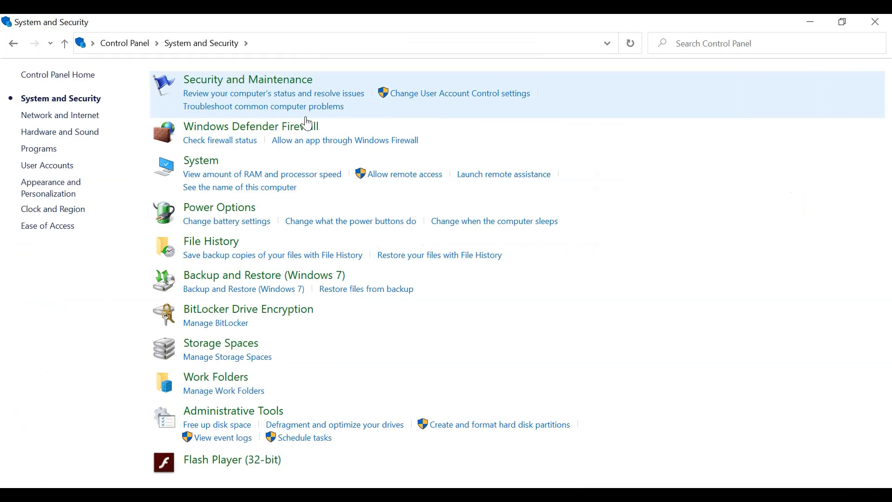
click(208, 163)
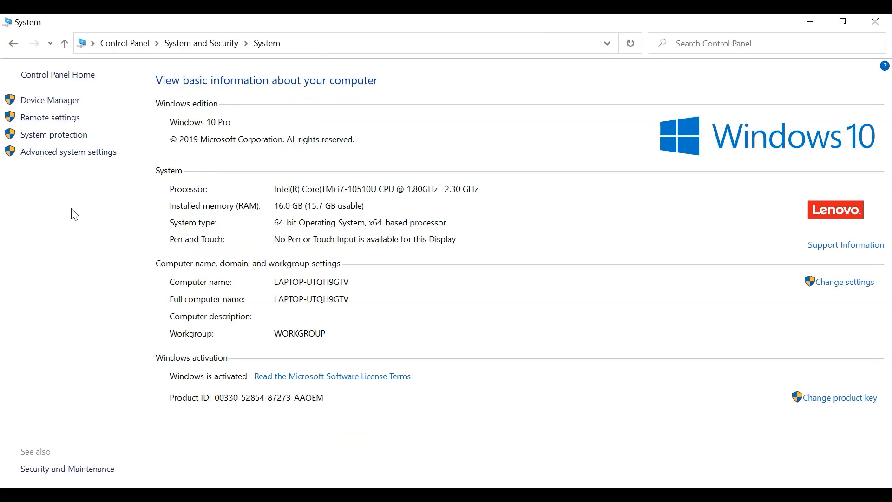
click(73, 155)
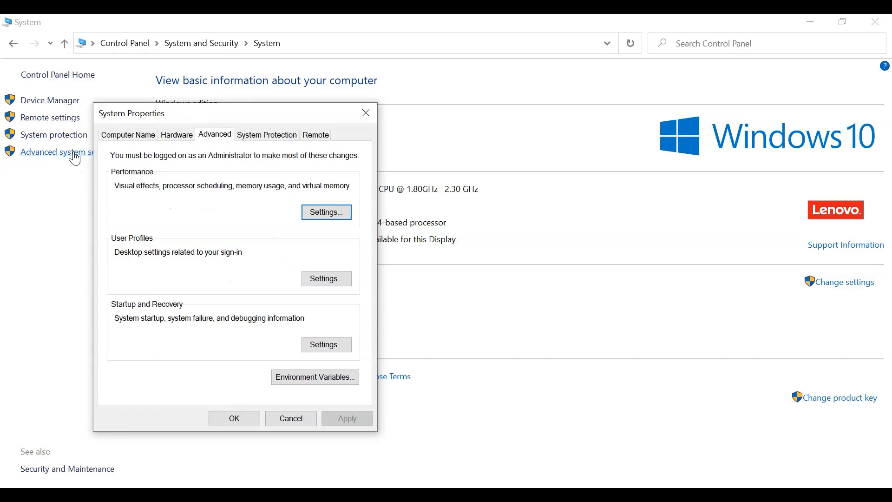
click(315, 380)
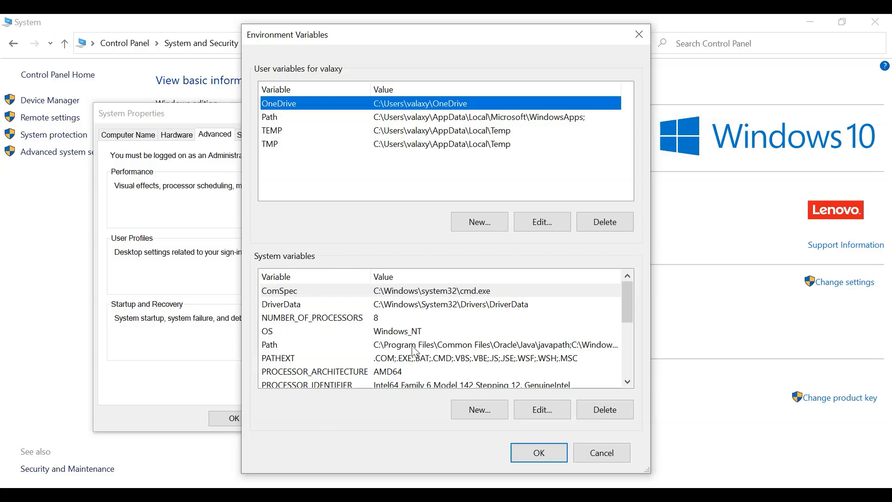
Open the system Path variable for editing and copy the path of the JDK's bin folder from File Explorer.
click(381, 344)
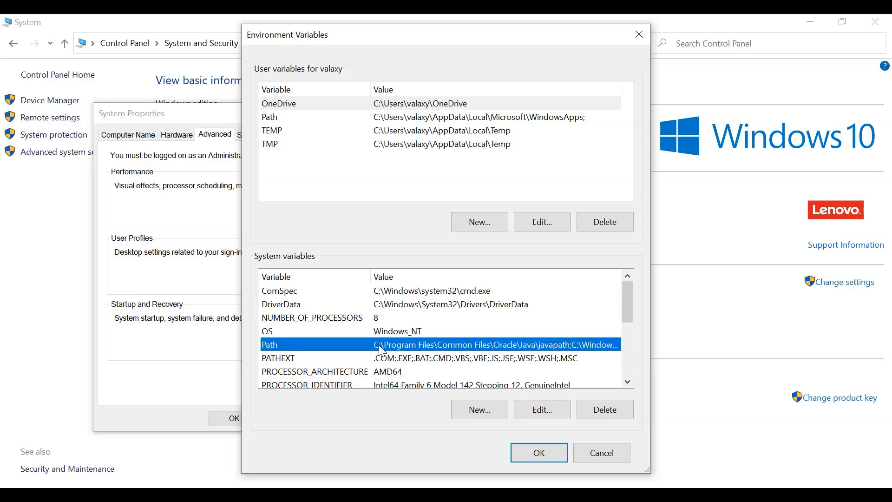
click(543, 410)
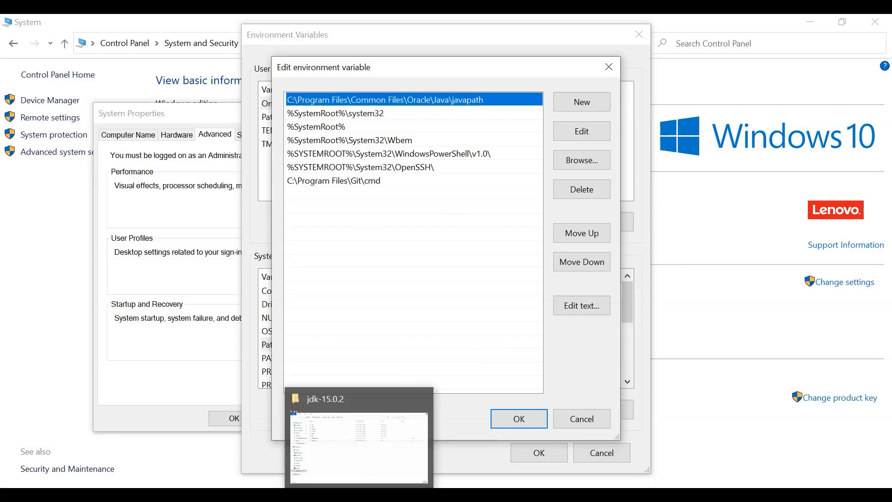
click(361, 495)
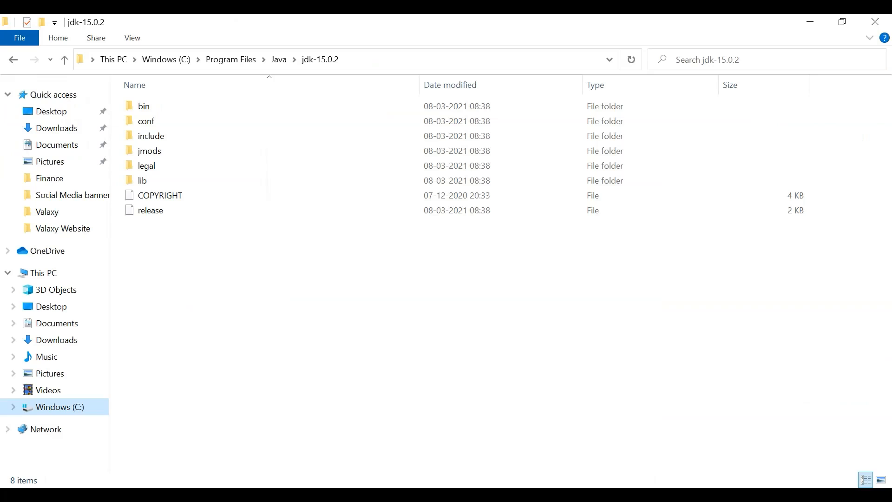
click(345, 64)
click(279, 223)
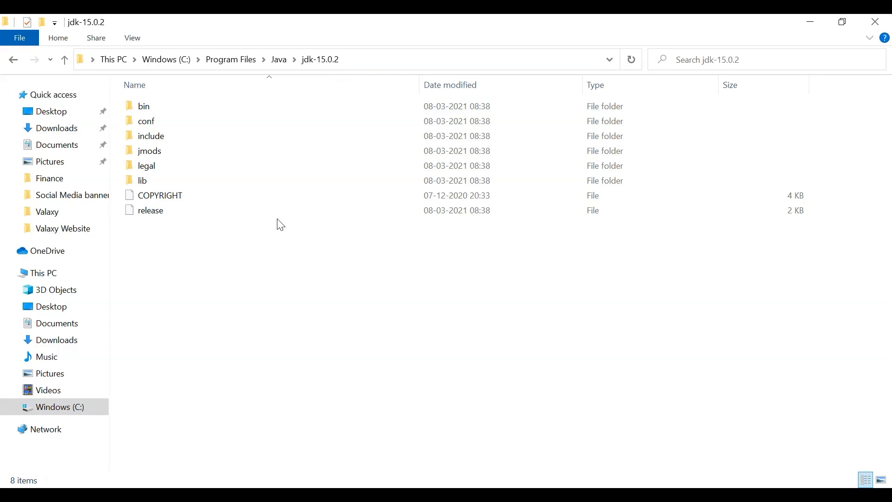
double_click(162, 113)
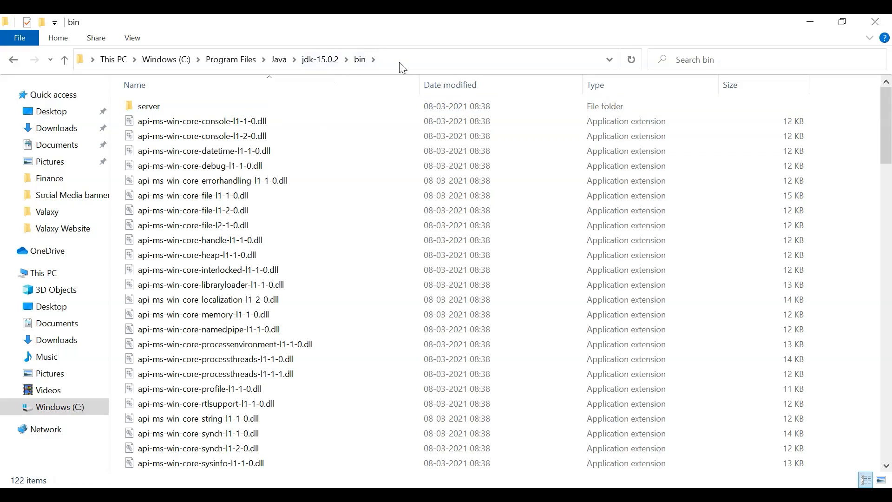
click(400, 62)
key(ctrl+c)
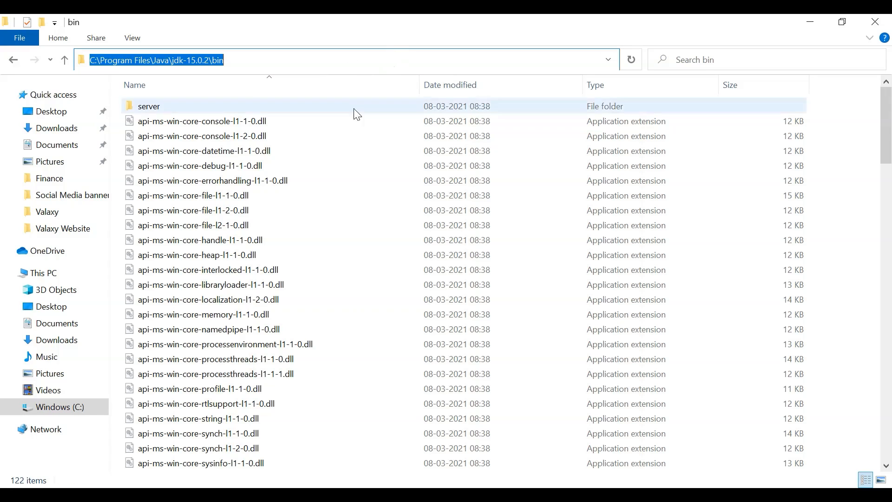
click(810, 23)
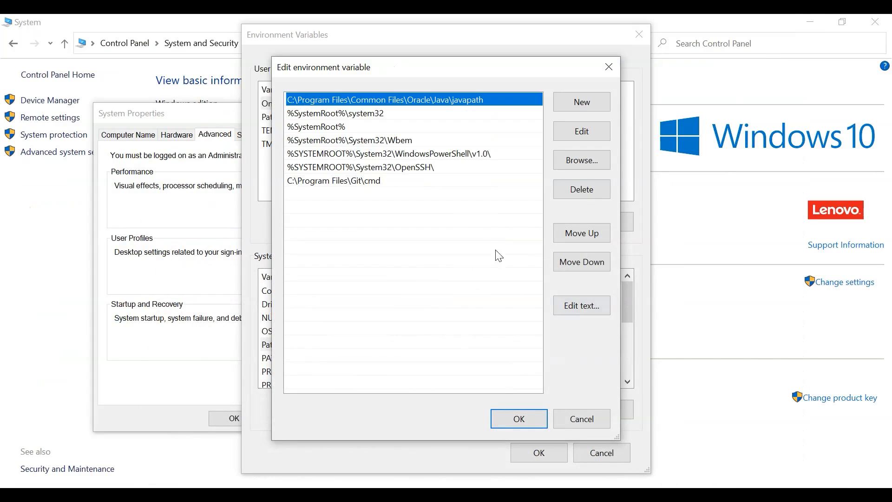
Add C:\Program Files\Java\jdk-15.0.2\bin as a new entry in the system Path variable.
click(588, 104)
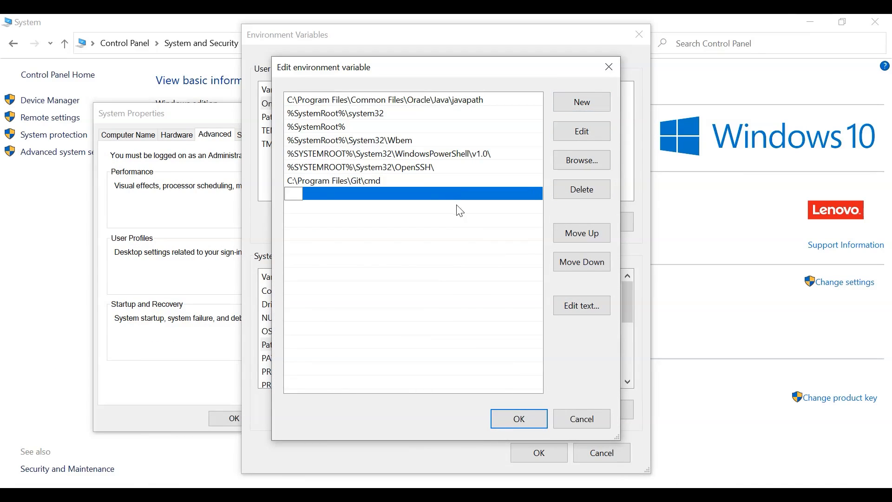
key(ctrl+v)
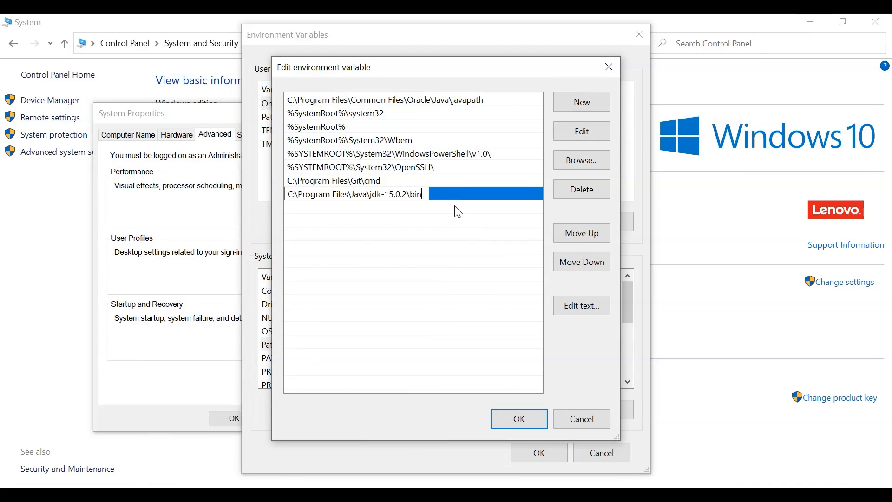
click(530, 414)
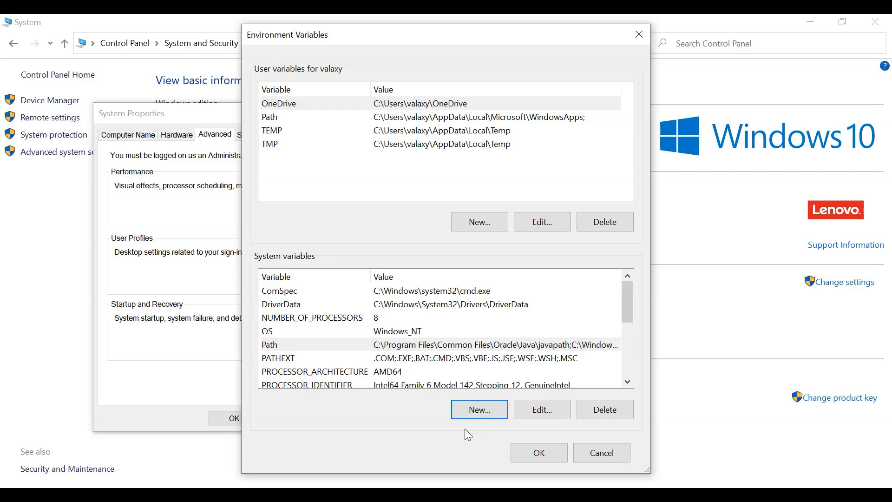
Create the system variable JAVA_HOME with the value C:\Program Files\Java\jdk-15.0.2 and confirm all the system properties dialogs.
click(472, 409)
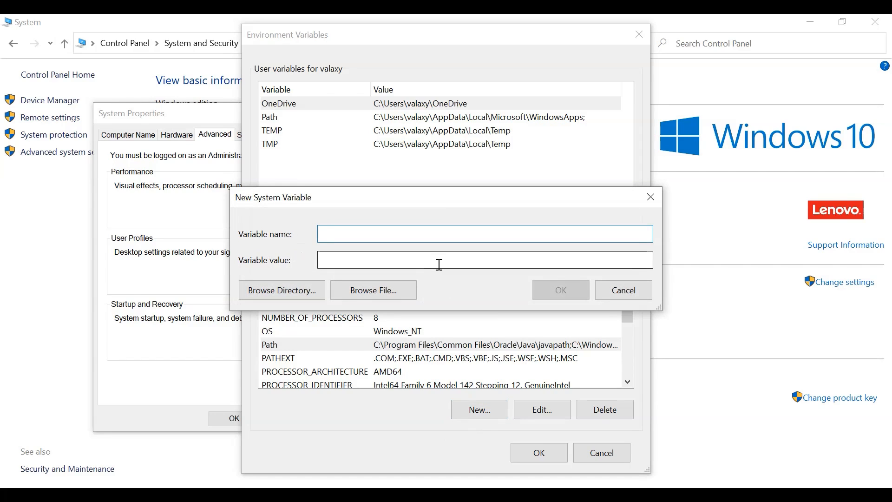
text(JAVA_HOME)
click(439, 264)
key(ctrl+v)
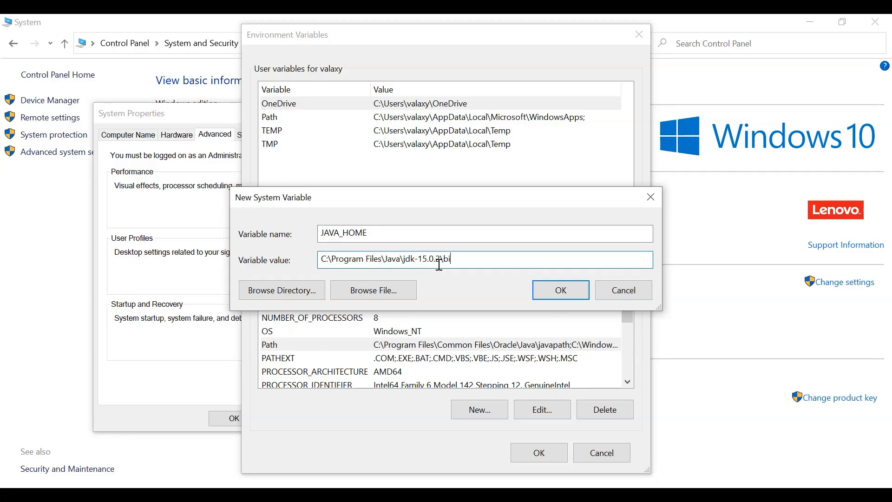
key(BackSpace)
key(BackSpace)
key(BackSpace)
click(553, 294)
click(560, 462)
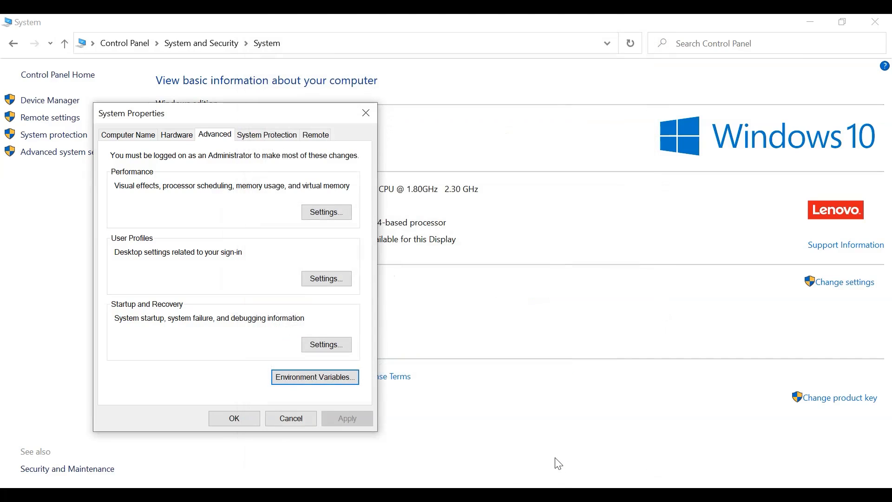
click(238, 421)
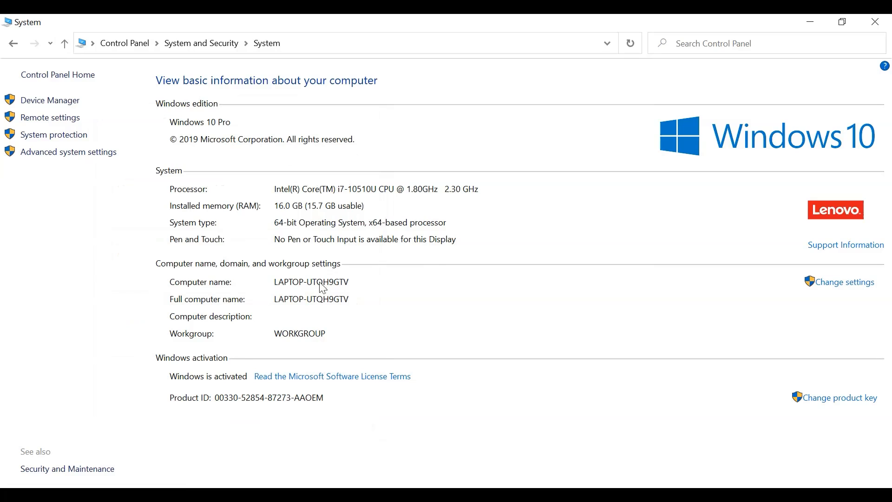
Switch to Command Prompt and check the installed Java version with java -version.
key(super)
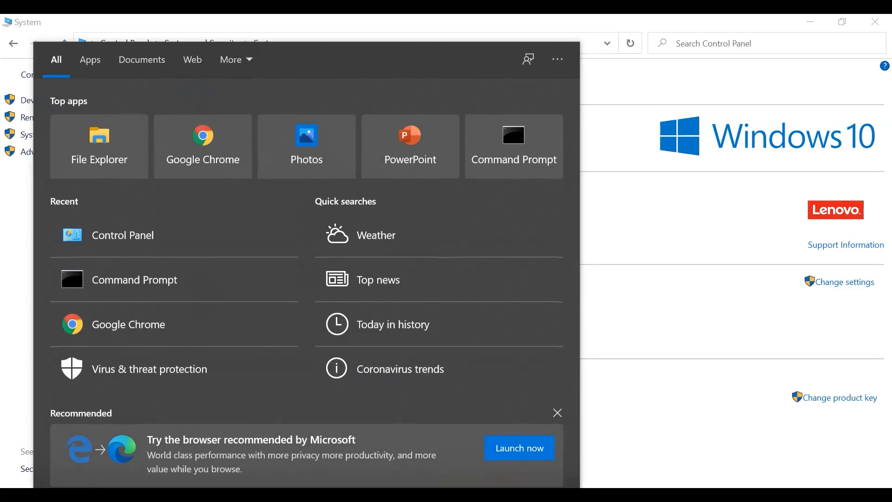
text(cmd)
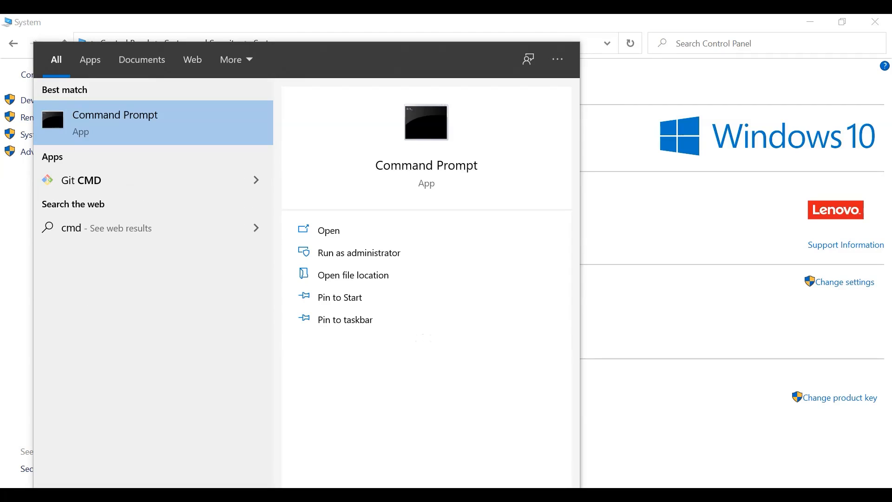
key(Return)
text(java )
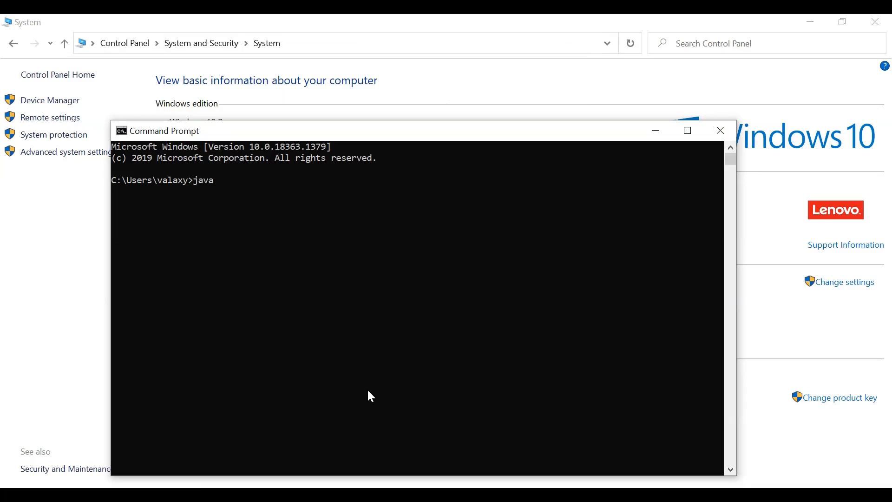
text(-version)
key(Return)
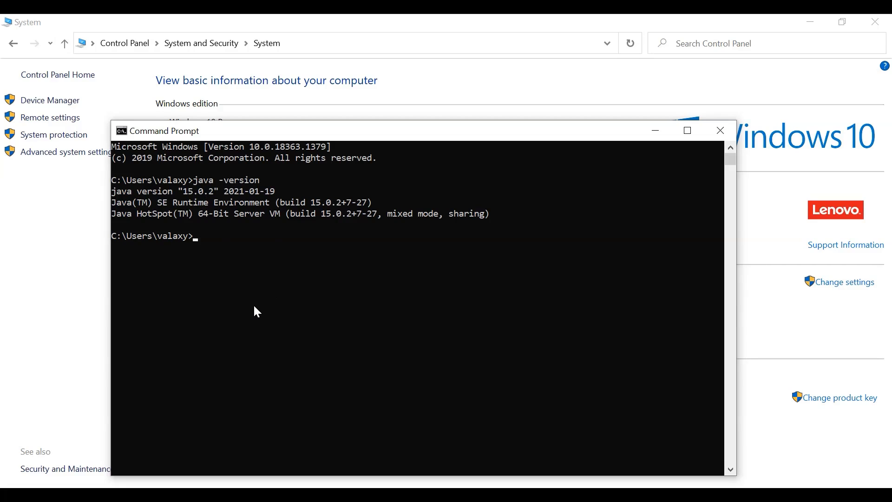
Run javac without arguments to check the Java compiler and look through its list of options.
text(javac)
key(Return)
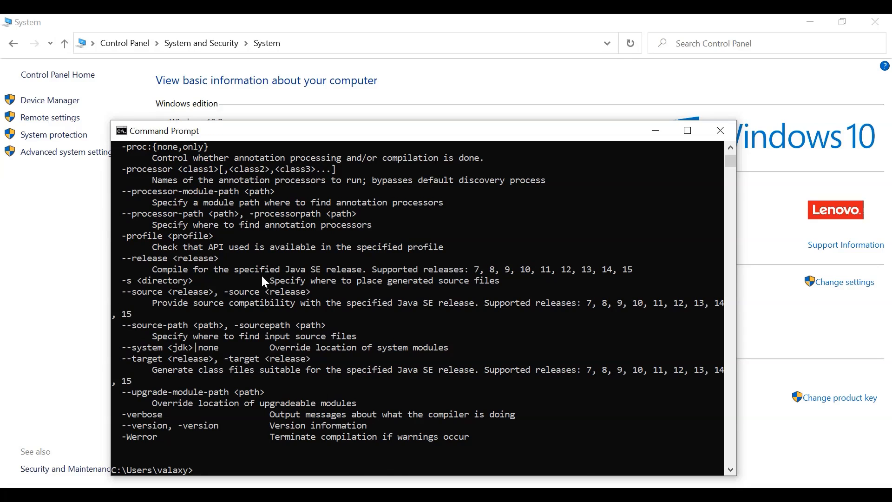
scroll(361, 325, up, 7)
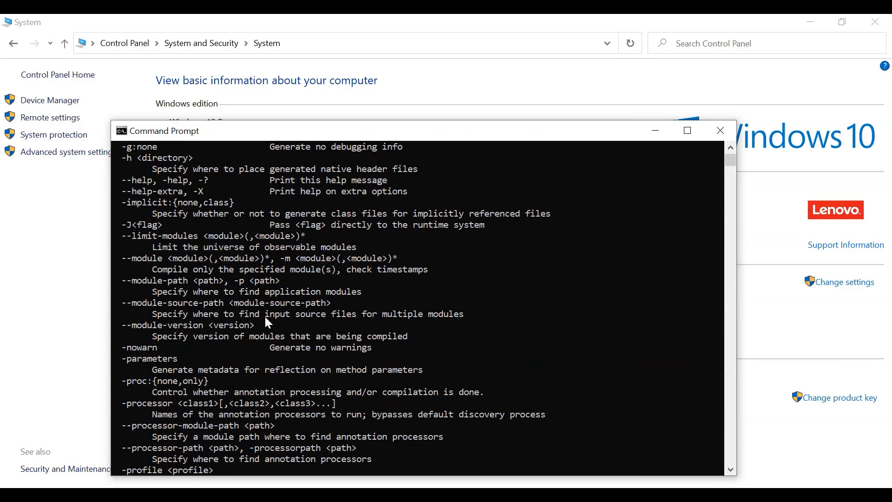
scroll(272, 303, up, 2)
scroll(272, 303, down, 9)
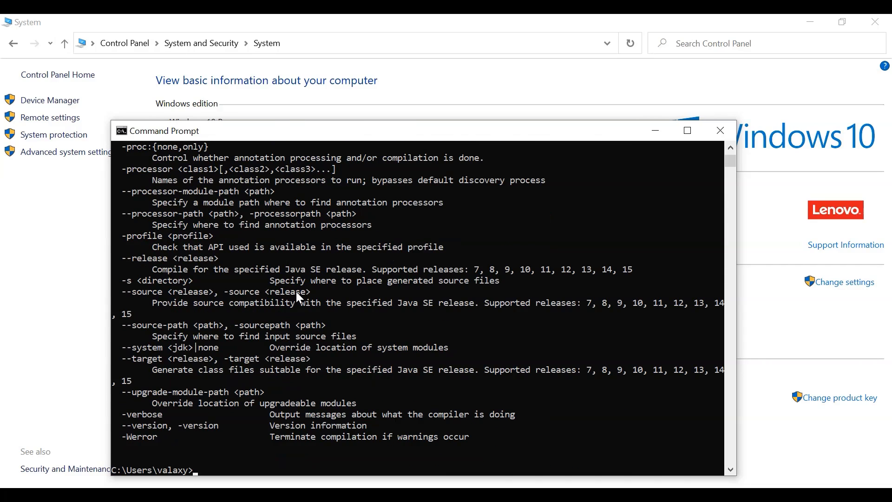